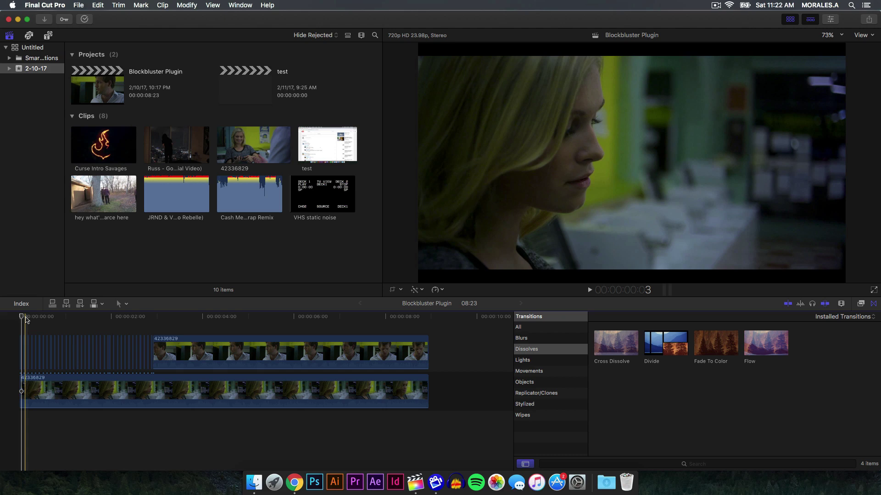
Scrub through the two stacked clips, then switch to the paused 'Russ - Losin Control' video in Chrome
left_click_drag(27, 320, 34, 318)
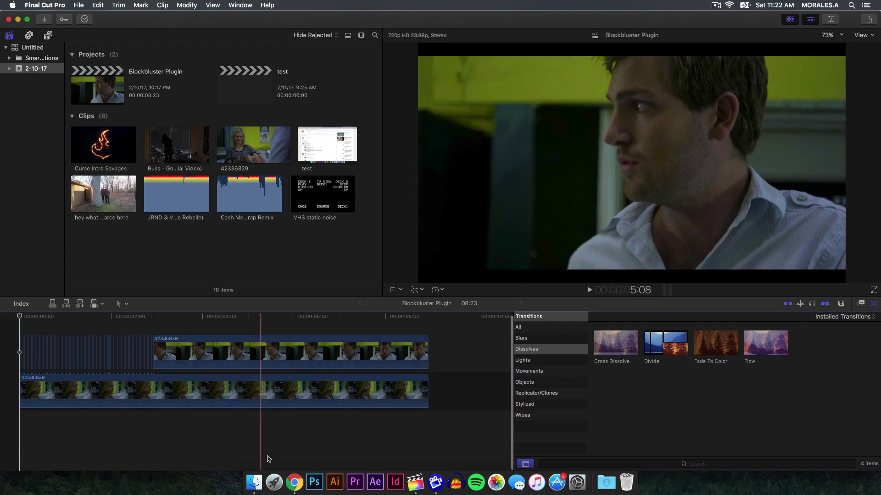
left_click(295, 482)
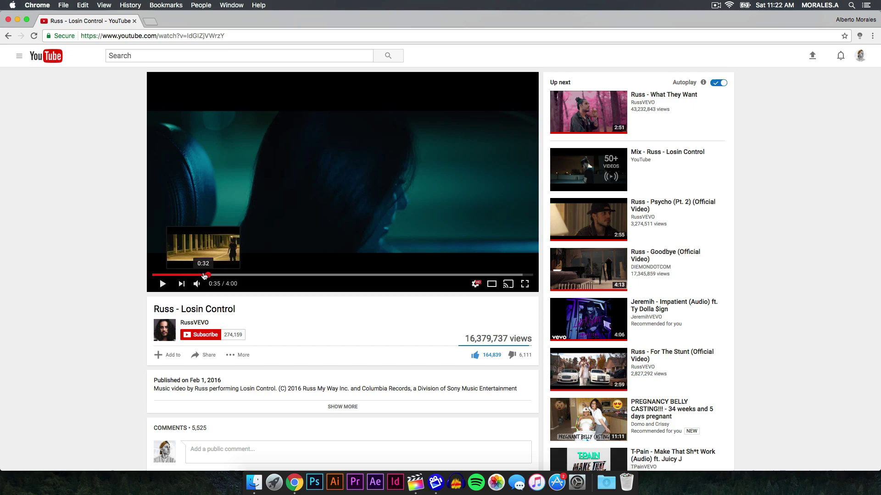
Put the YouTube player in theater mode and play 'Russ - Losin Control'
mouse_move(198, 284)
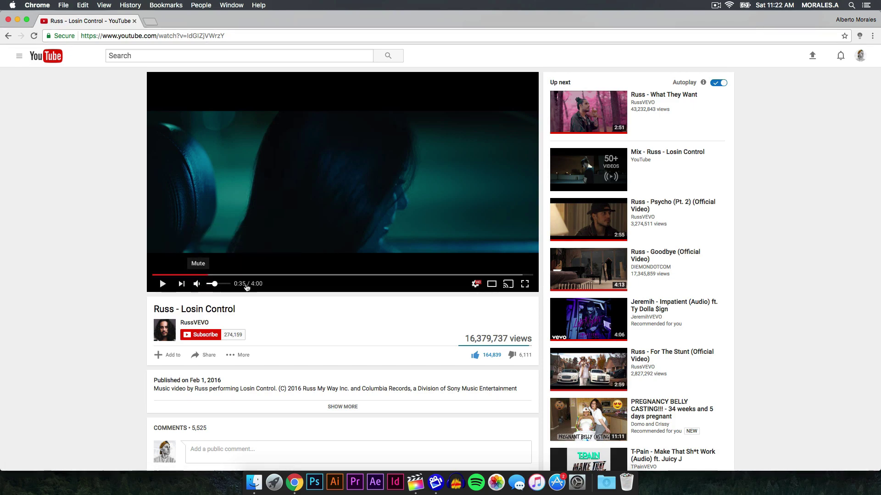
left_click(491, 284)
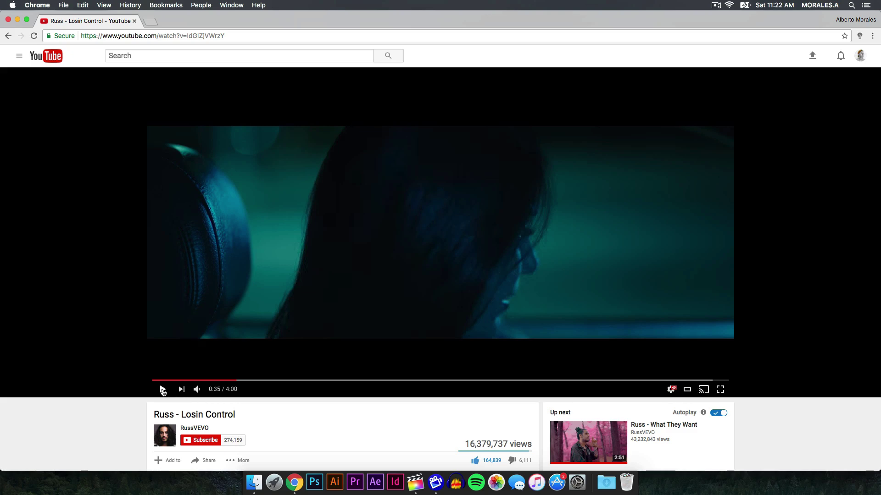
left_click(162, 390)
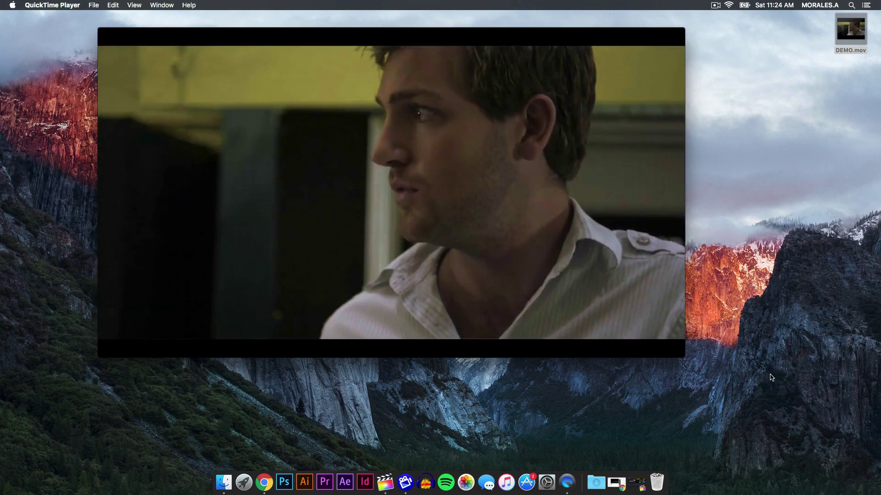
Close the QuickTime DEMO.mov window and return to the Blockbluster Plugin project in Final Cut Pro
mouse_move(217, 185)
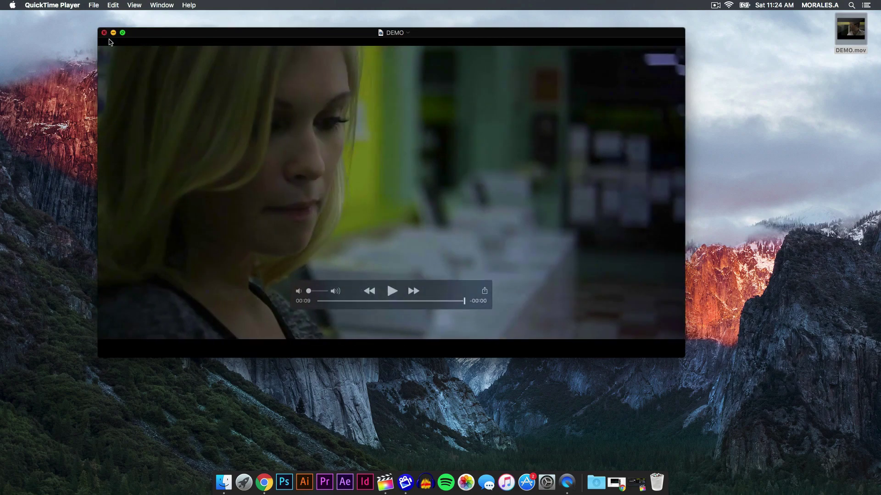
left_click(104, 33)
left_click(385, 481)
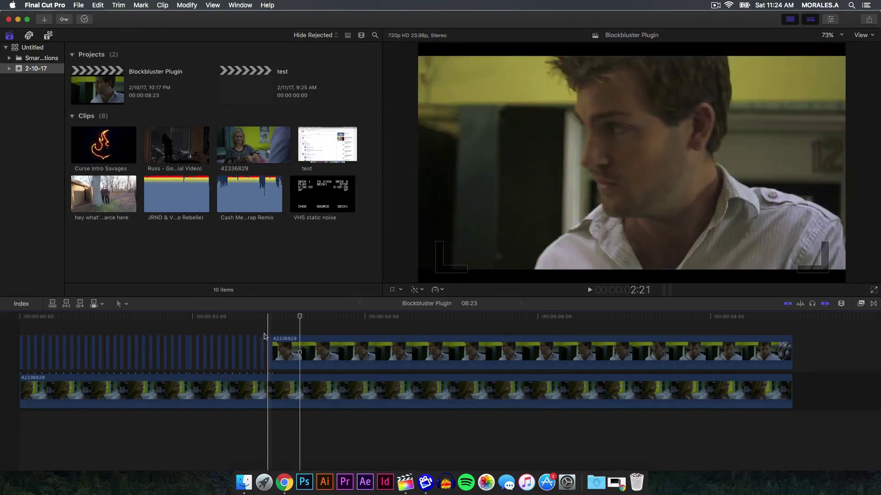
Zoom the timeline to frame level on the top clip's start and park the playhead there
key("super+equal")
key("super+equal")
key("super+equal")
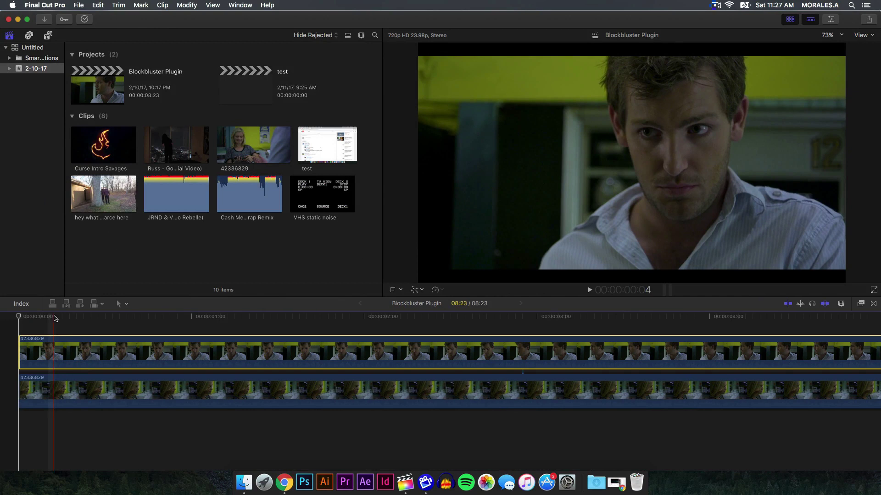
left_click(23, 353)
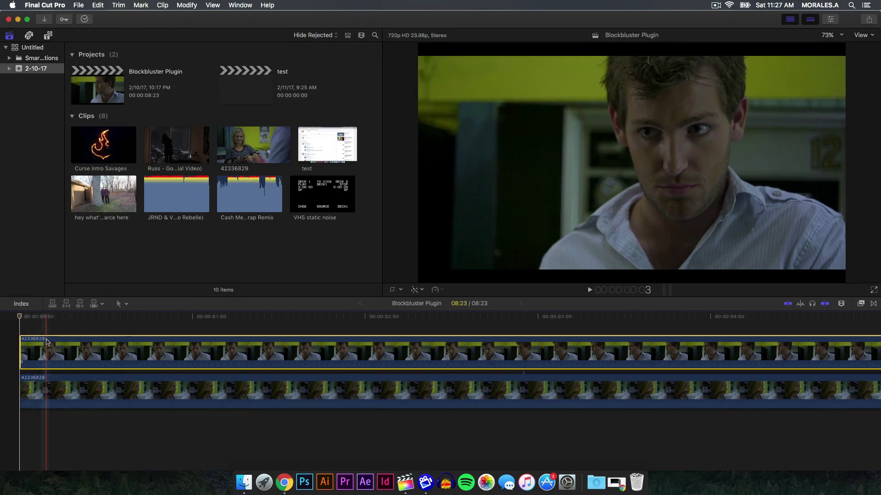
key("super+equal")
key("super+equal")
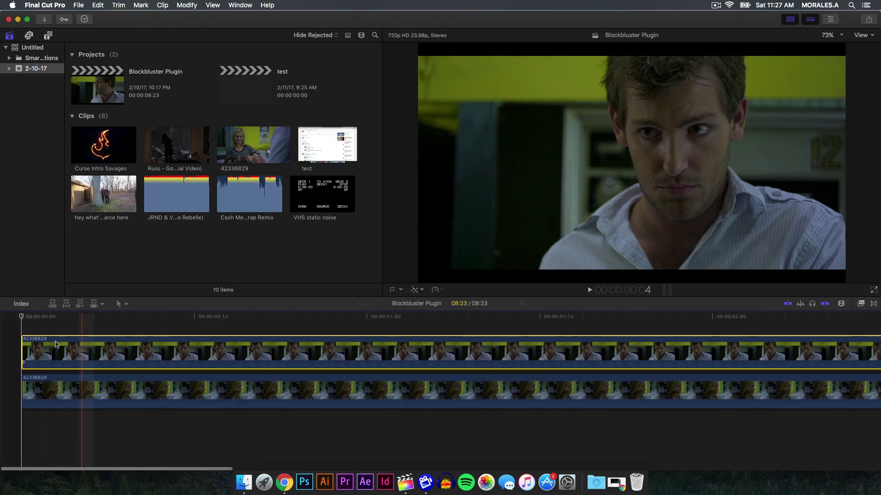
left_click(39, 322)
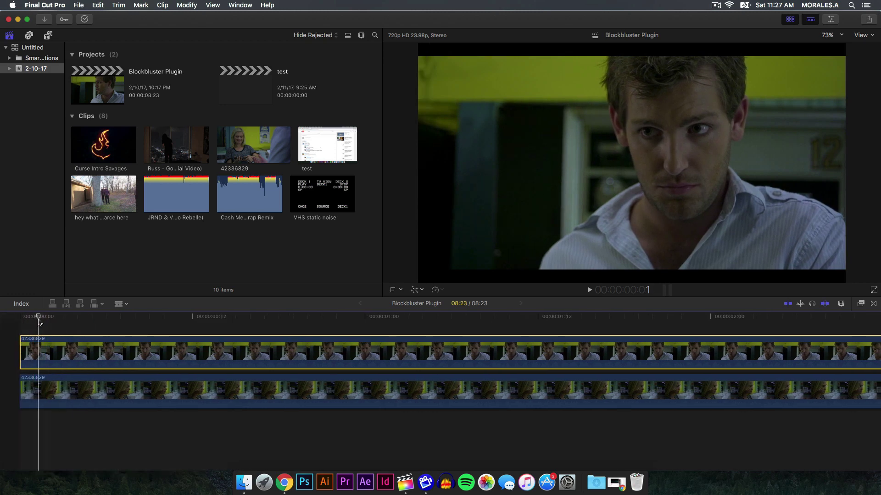
Blade the top 42336829 clip at evenly spaced points every few frames, filling in two skipped cuts
left_click(35, 351)
left_click(49, 351)
left_click(64, 350)
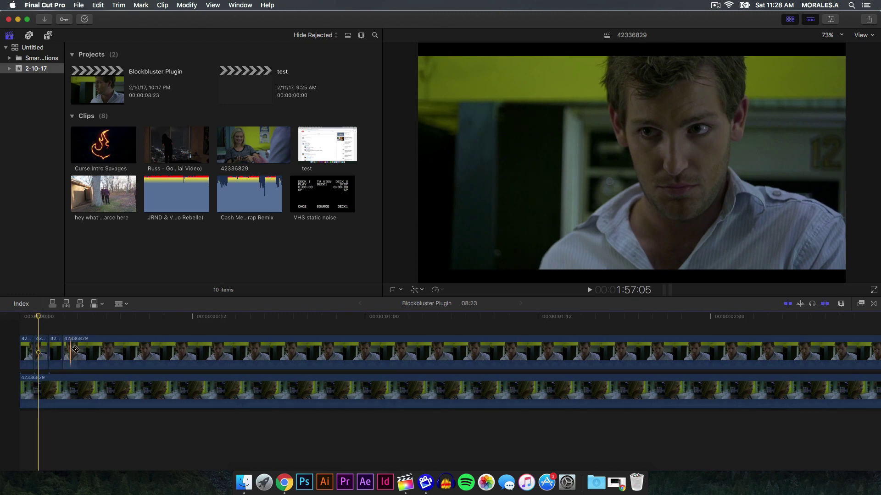
left_click(78, 351)
left_click(93, 351)
left_click(106, 351)
left_click(121, 351)
left_click(149, 351)
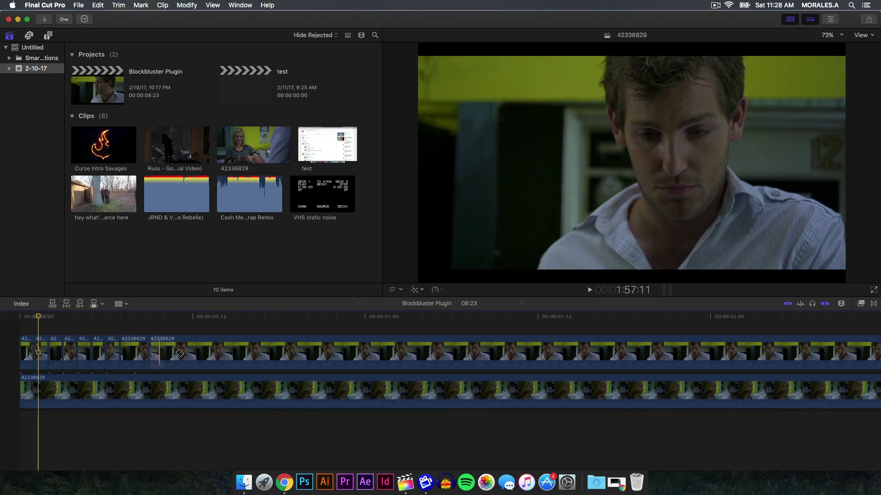
left_click(179, 351)
left_click(193, 351)
left_click(207, 351)
left_click(222, 351)
left_click(236, 351)
left_click(251, 351)
left_click(264, 351)
left_click(279, 351)
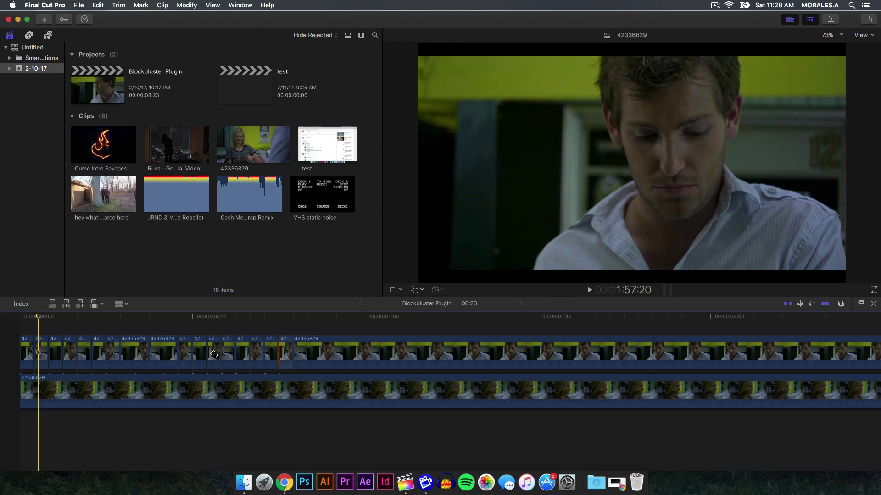
left_click(135, 350)
left_click(164, 351)
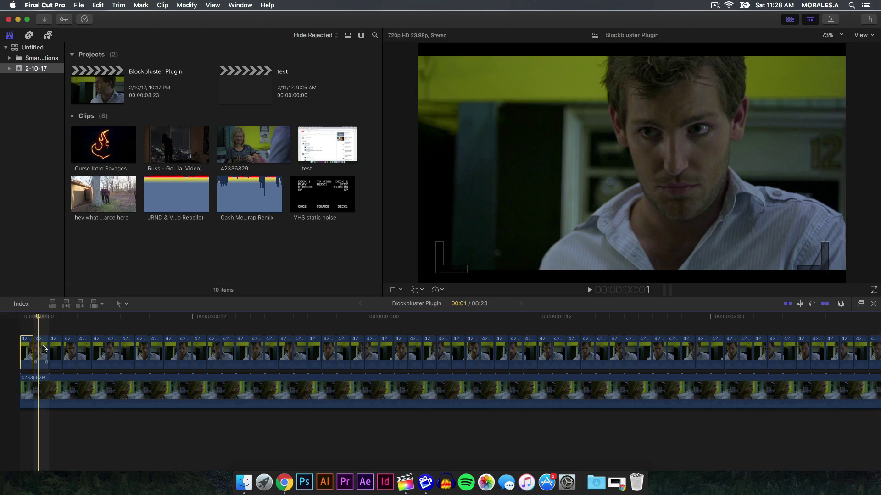
Replace alternating short pieces of the top clip with gaps using Shift+Delete across the visible timeline
left_click(44, 348)
key("shift+Delete")
key("shift+Delete")
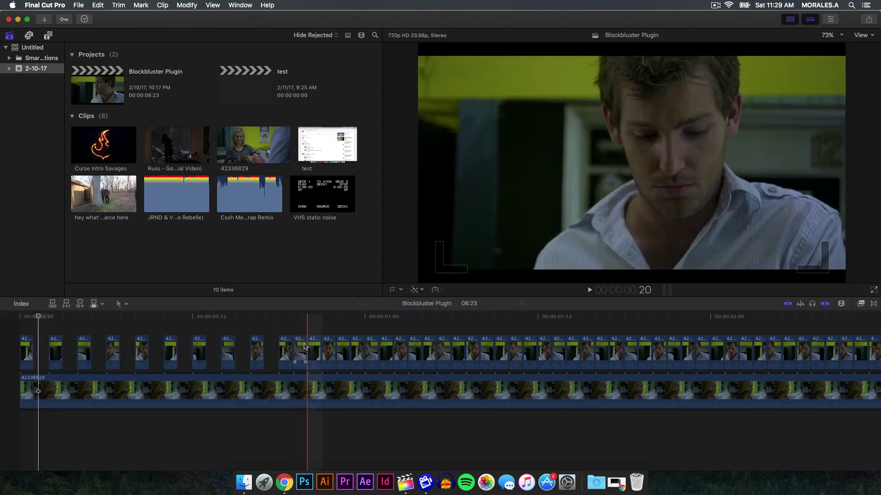
left_click(300, 349)
key("shift+Delete")
left_click(328, 349)
key("shift+Delete")
left_click(356, 349)
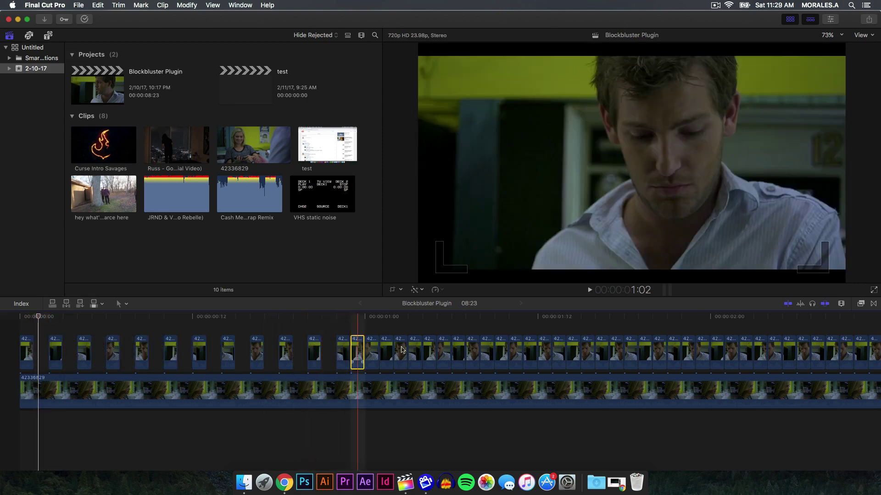
key("shift+Delete")
left_click(389, 349)
key("shift+Delete")
left_click(414, 349)
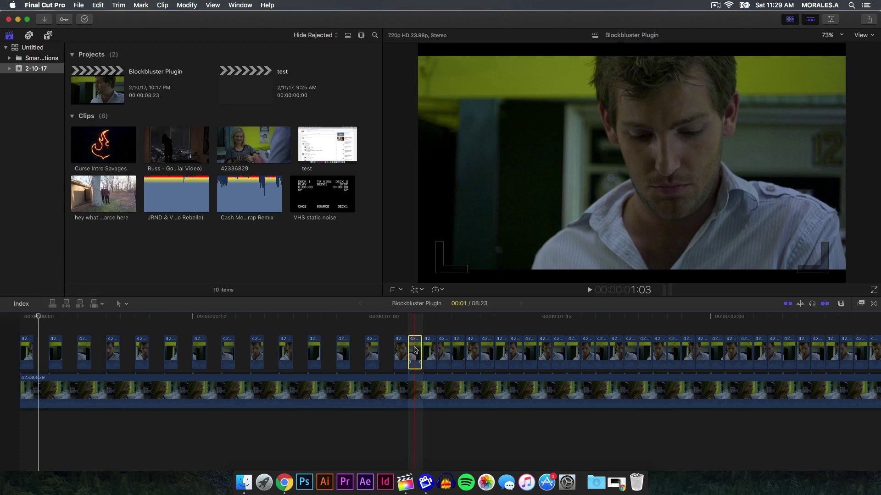
key("shift+Delete")
left_click(442, 348)
key("shift+Delete")
left_click(469, 351)
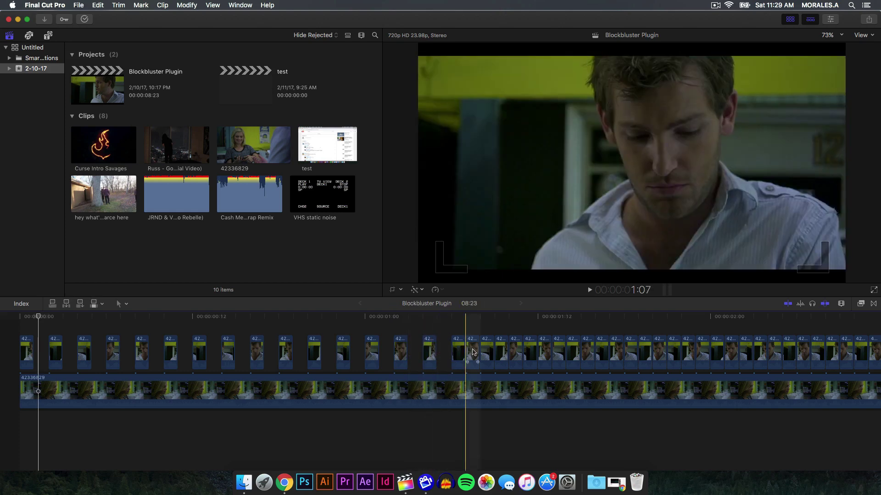
key("shift+Delete")
left_click(504, 352)
key("shift+Delete")
left_click(530, 351)
key("shift+Delete")
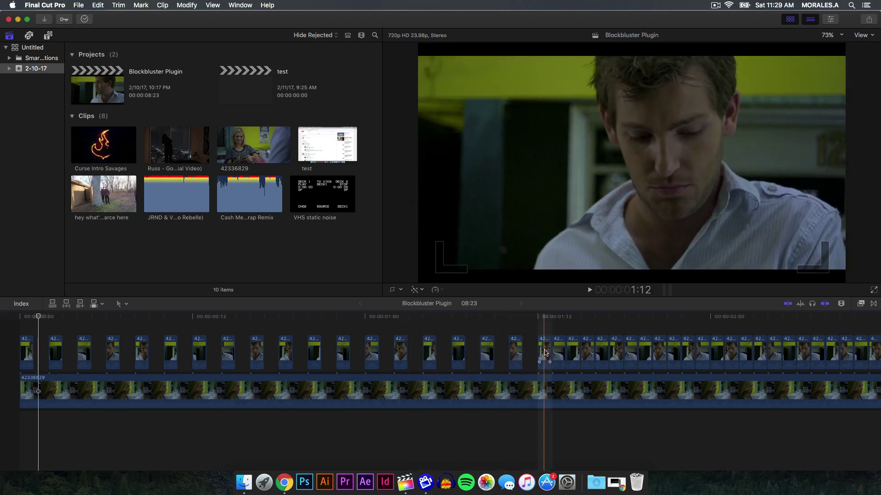
left_click(559, 351)
key("shift+Delete")
left_click(590, 353)
key("shift+Delete")
left_click(615, 353)
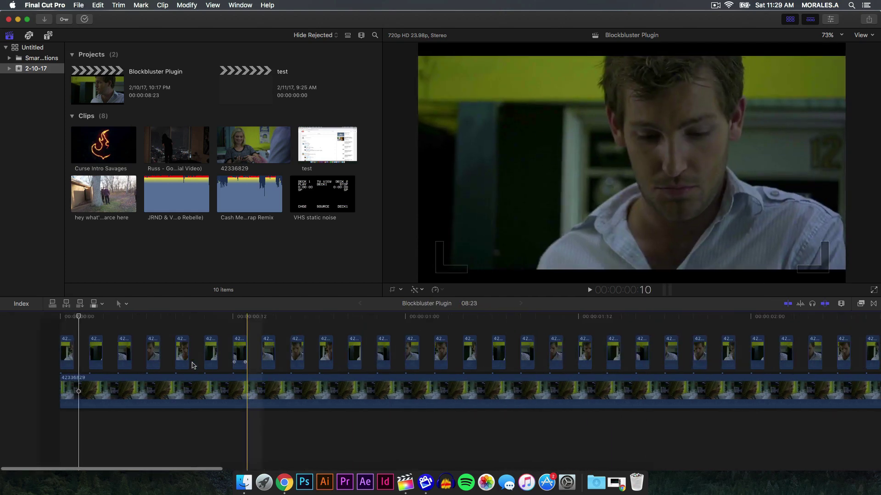
scroll(77, 357, "left", 5)
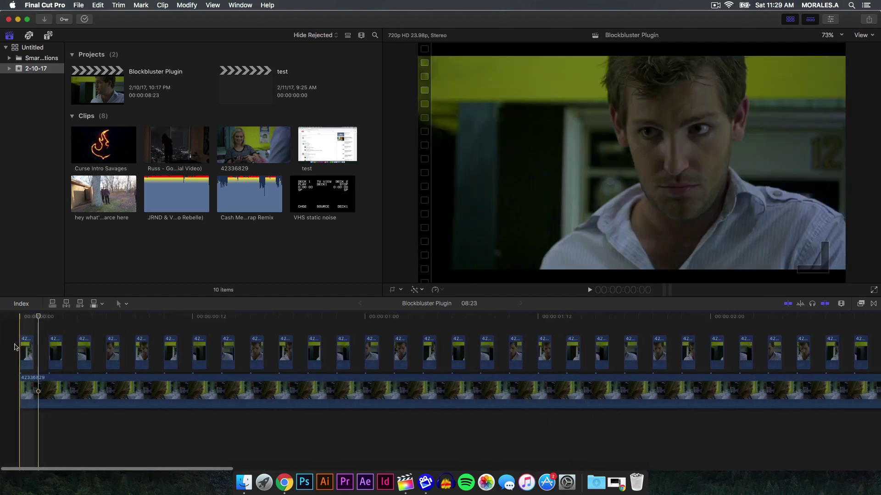
key("space")
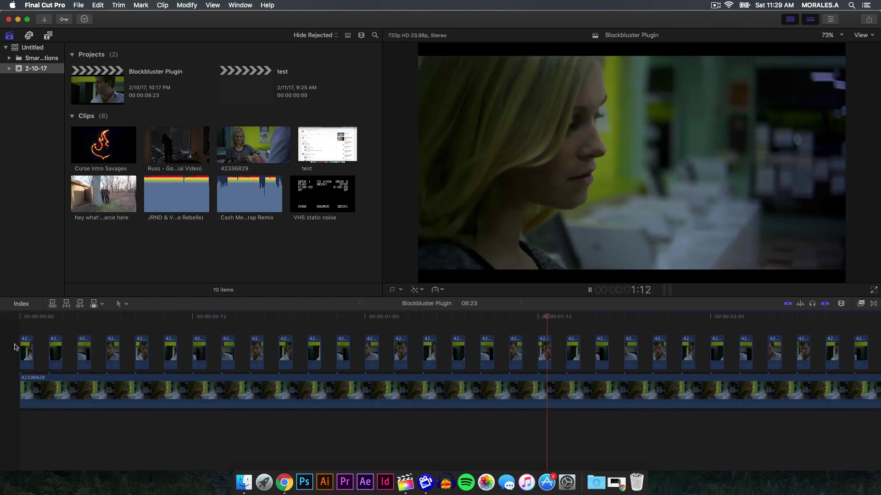
key("space")
key("space")
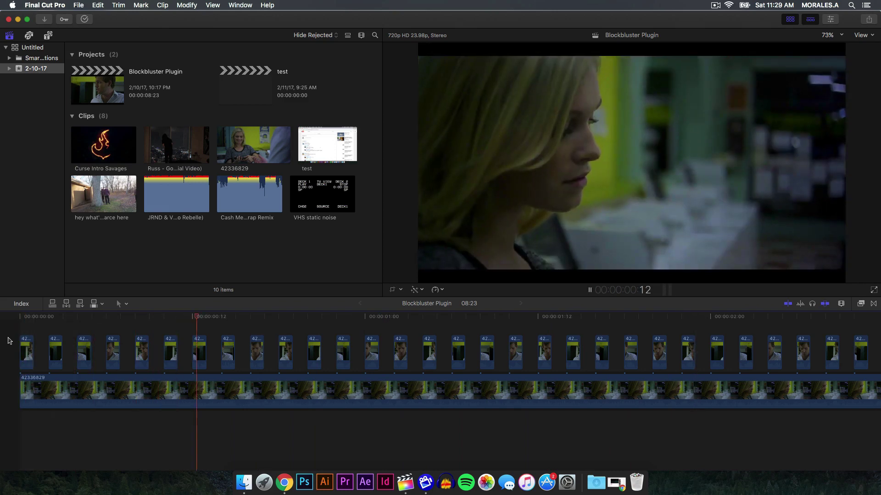
key("space")
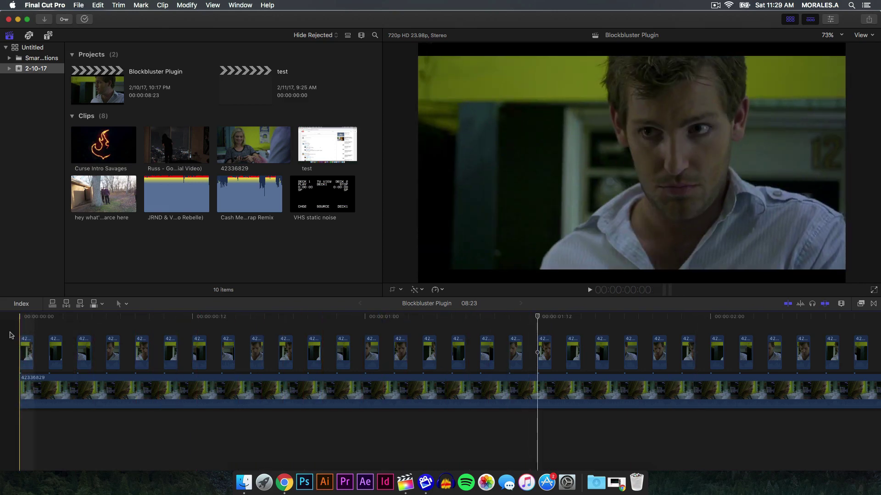
key("space")
key("space")
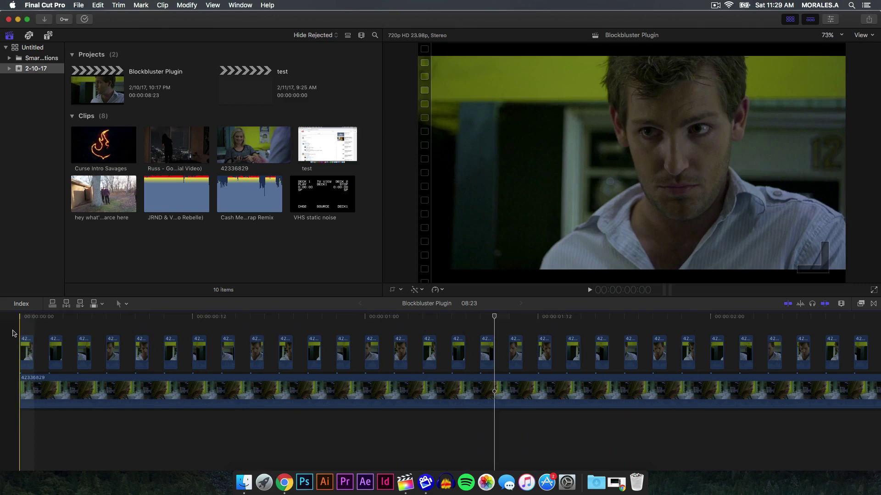
key("space")
key("space")
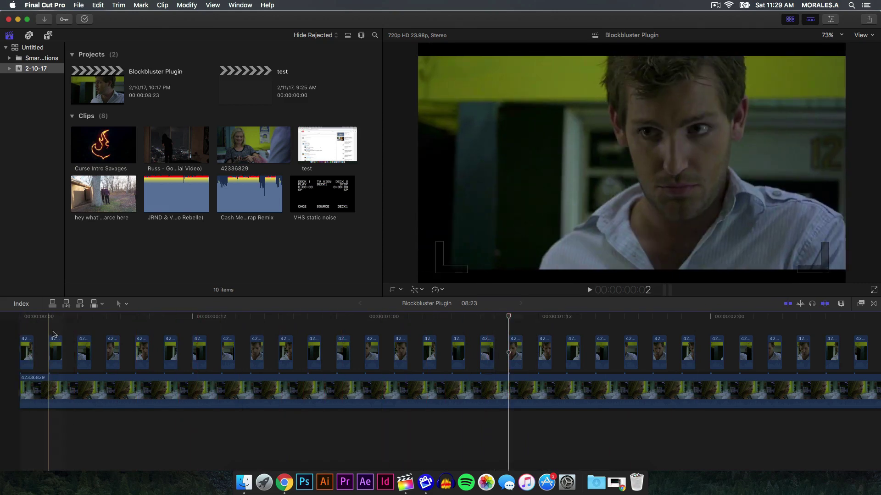
left_click(48, 319)
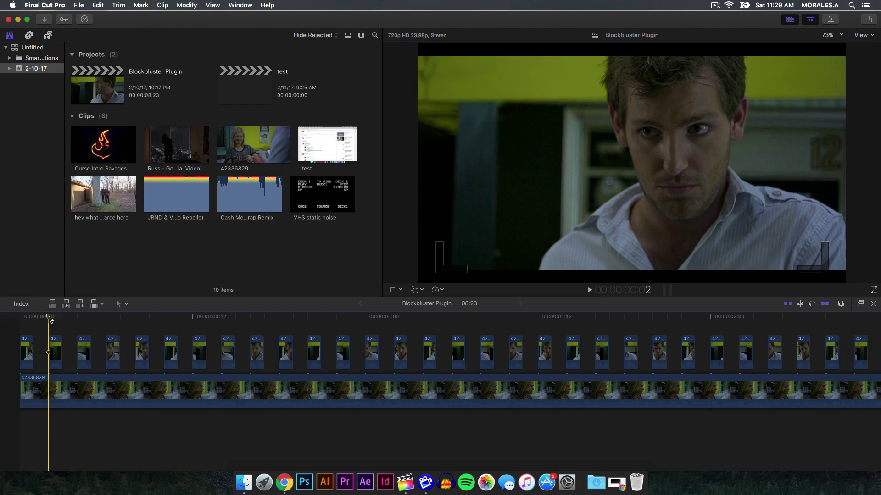
Step through the first top-track frames and filter the Effects browser to the mLut category
left_click(56, 316)
left_click_drag(50, 319, 136, 318)
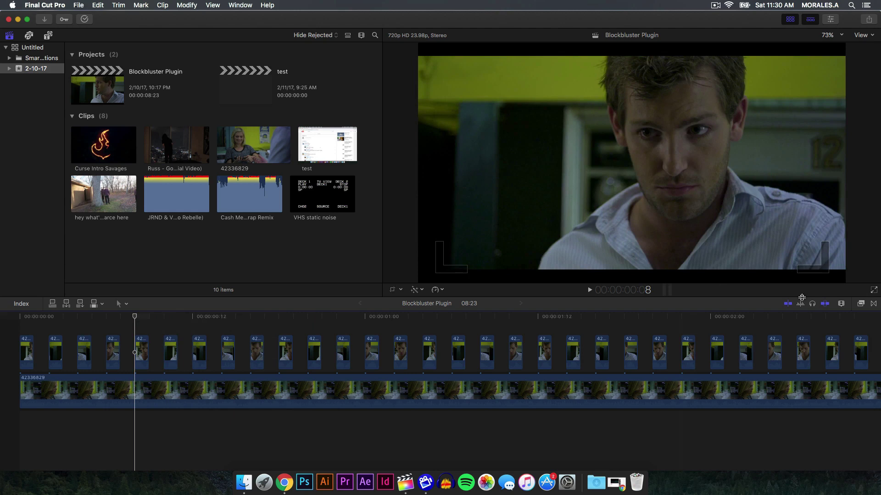
left_click(861, 304)
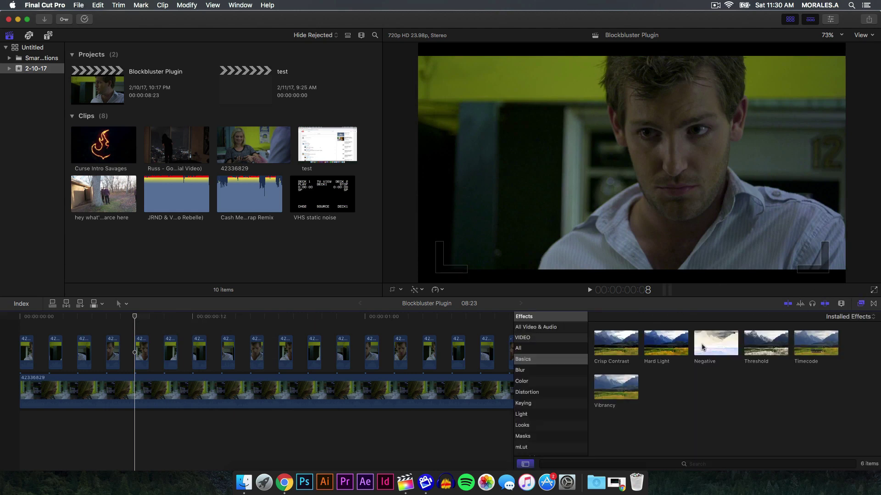
scroll(562, 406, "down", 3)
left_click(541, 400)
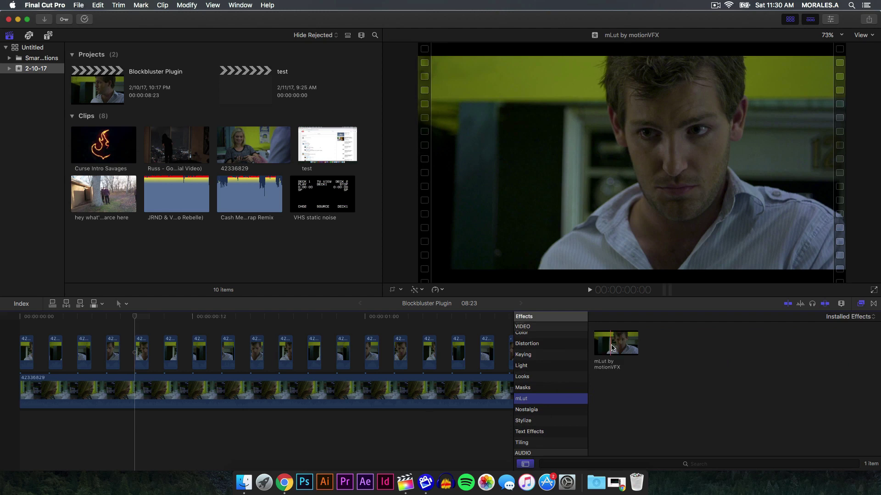
Apply mLut by motionVFX to the first top-track piece and show its Inspector settings
left_click_drag(617, 346, 32, 353)
left_click(830, 19)
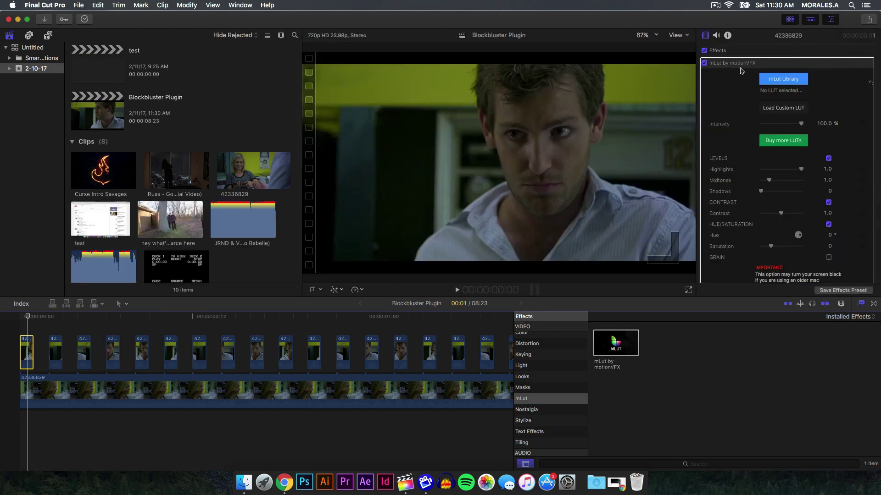
scroll(734, 84, "down", 5)
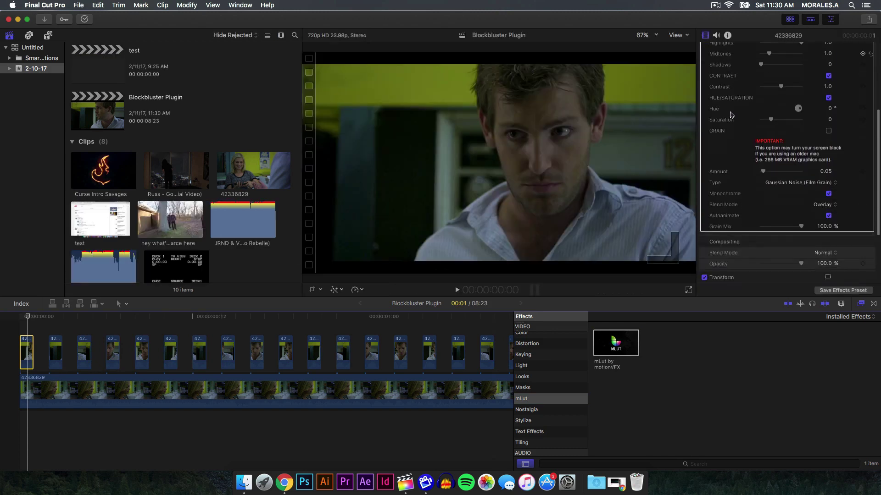
scroll(731, 124, "up", 5)
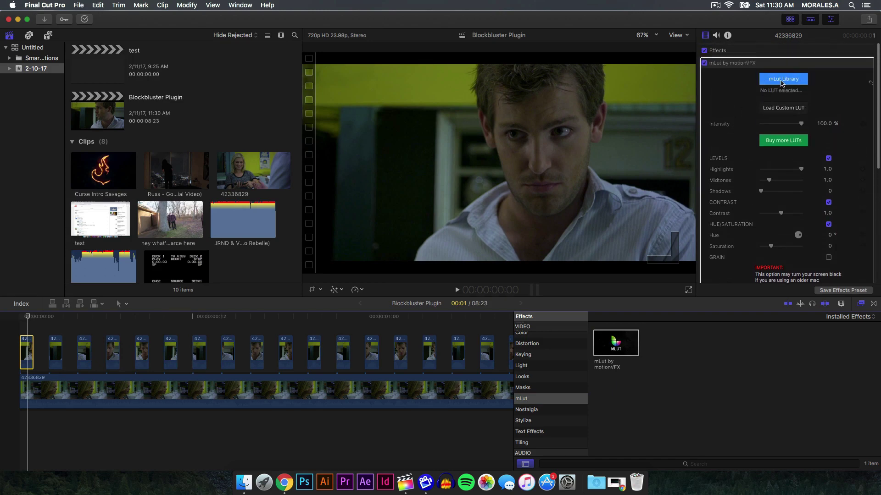
In the mLut Library, browse down to the Blockbuster 2 pack and select The Martian
left_click(778, 82)
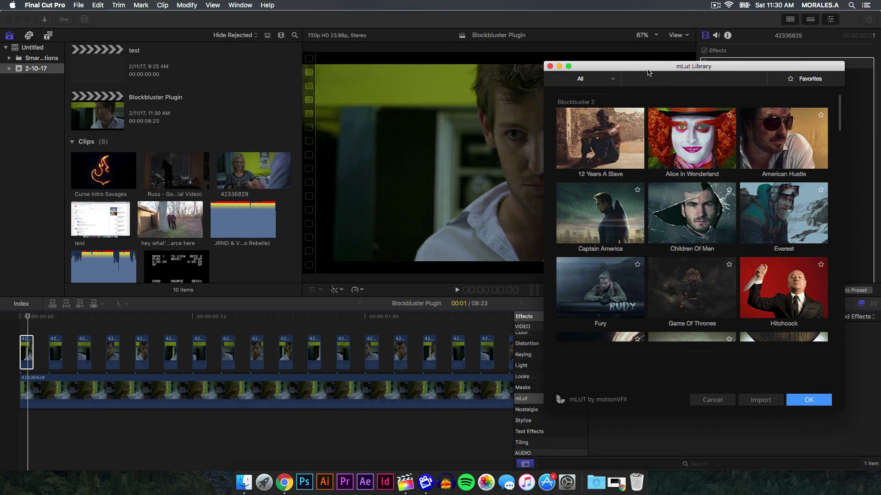
left_click_drag(649, 72, 177, 56)
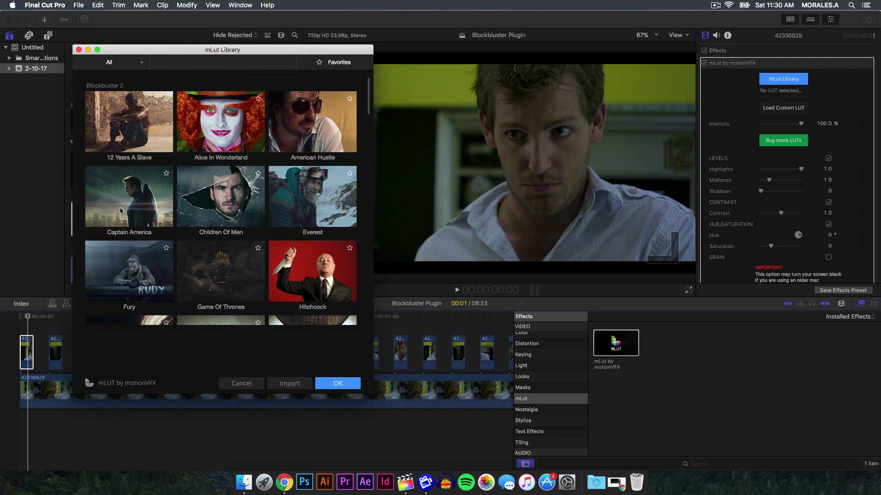
scroll(127, 207, "down", 2)
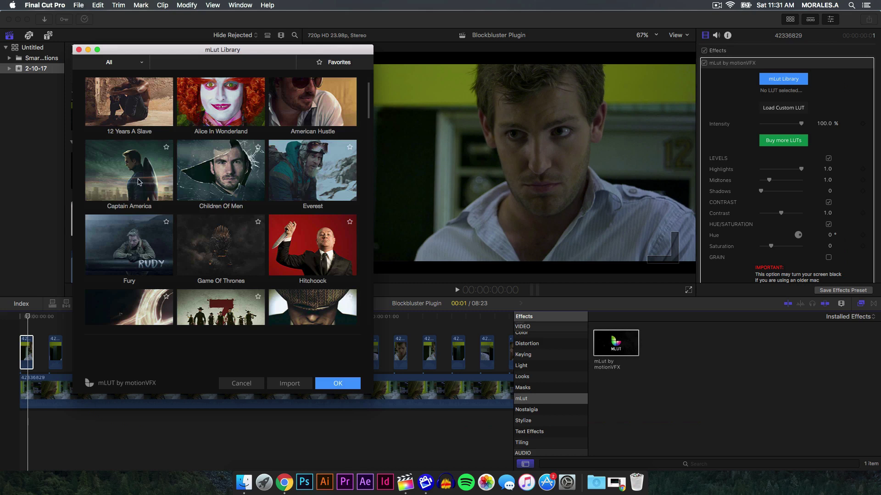
scroll(137, 185, "down", 5)
scroll(206, 187, "down", 8)
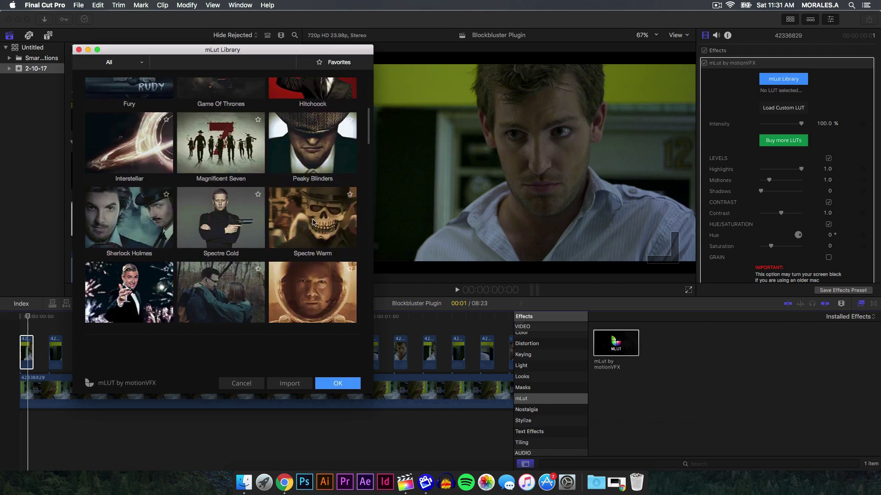
scroll(133, 227, "down", 5)
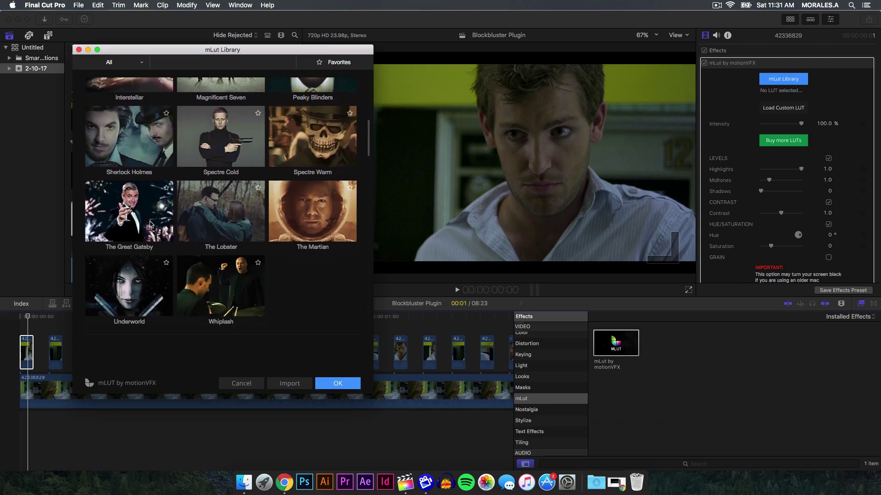
scroll(293, 206, "down", 2)
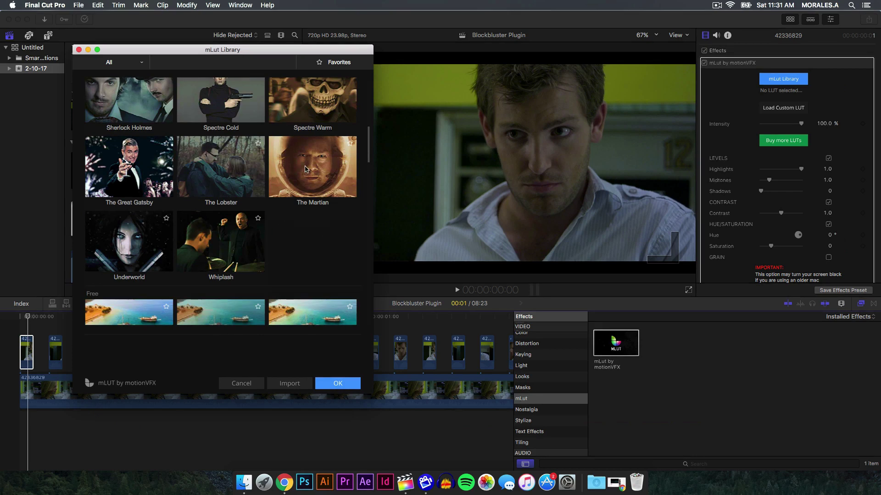
scroll(293, 162, "up", 5)
scroll(294, 161, "down", 4)
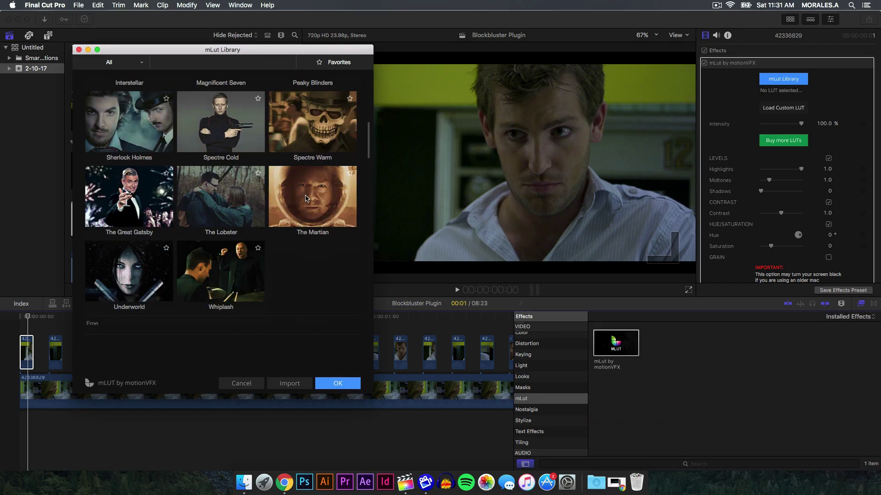
scroll(303, 173, "up", 2)
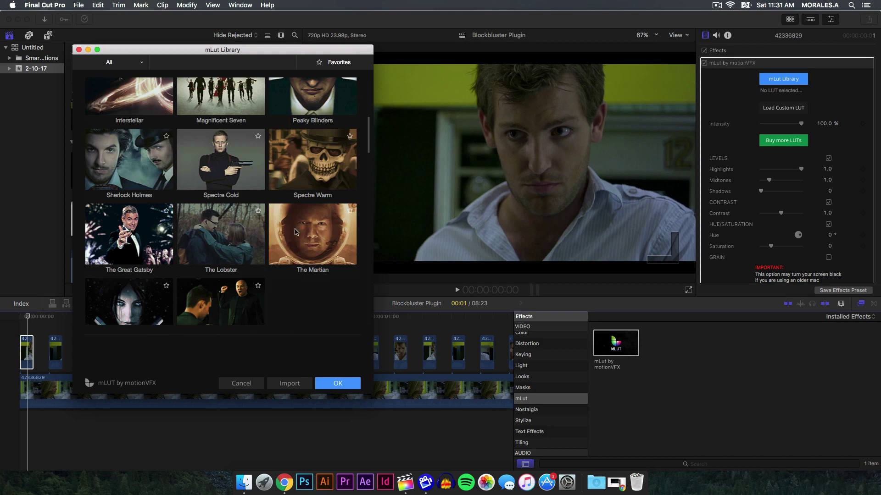
left_click(315, 232)
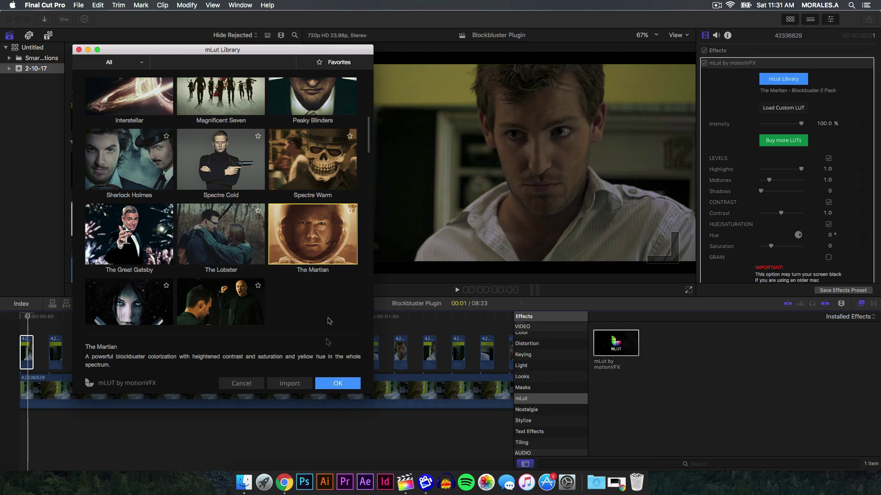
Confirm The Martian look and adjust the grade's intensity and Highlights to 0.92
left_click(338, 383)
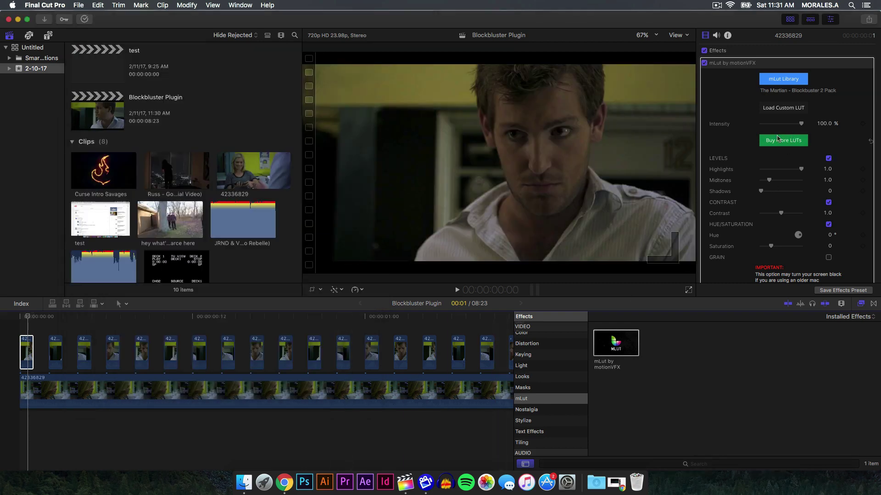
scroll(743, 120, "down", 5)
scroll(736, 128, "up", 4)
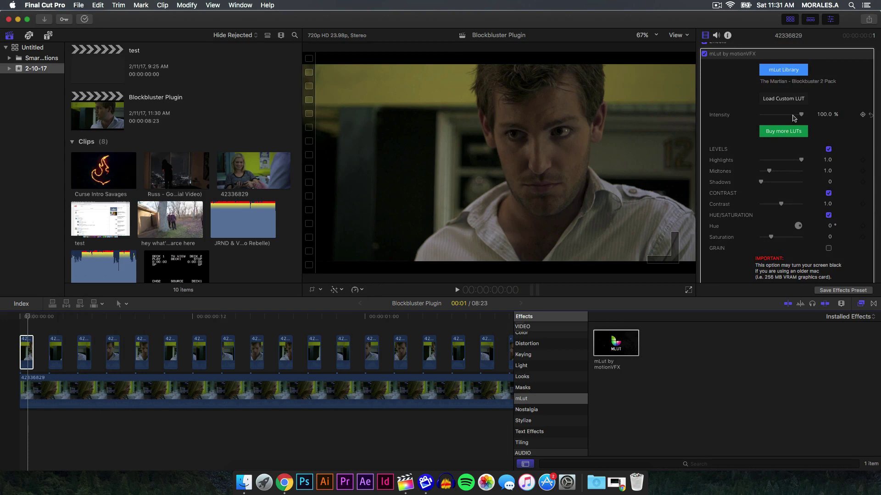
mouse_move(801, 115)
left_mouse_down()
mouse_move(763, 115)
mouse_move(804, 115)
left_mouse_up()
scroll(831, 114, "down", 1)
left_click_drag(769, 157, 755, 173)
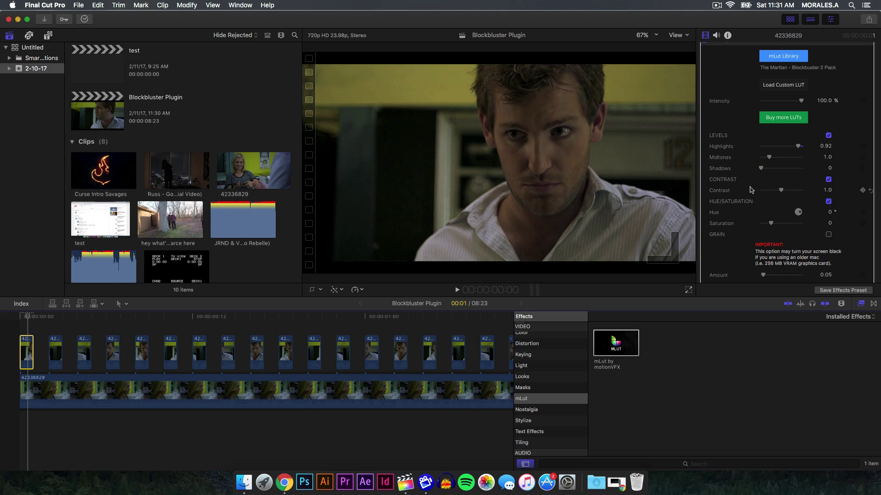
Lower Contrast to 0.93 and experiment with Hue (left at 0°) and Grain Amount
left_click_drag(781, 192, 778, 191)
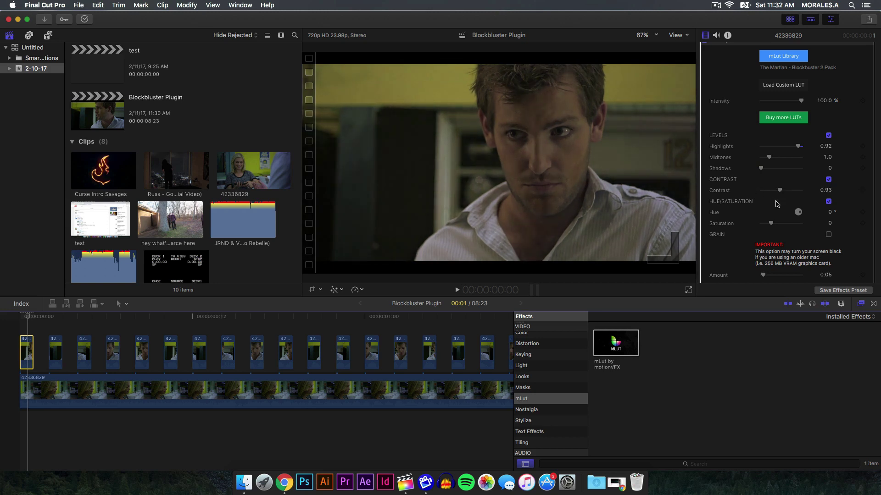
scroll(768, 210, "down", 1)
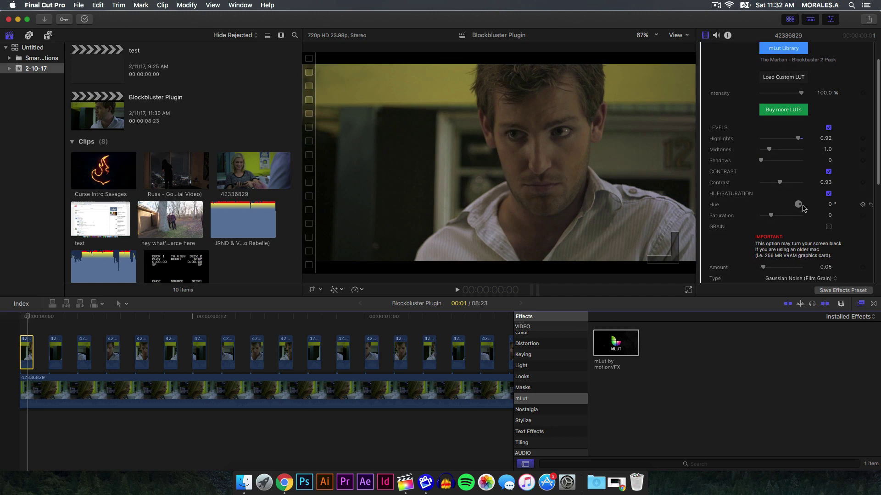
mouse_move(803, 207)
left_mouse_down()
mouse_move(790, 203)
mouse_move(812, 213)
mouse_move(816, 207)
mouse_move(803, 207)
left_mouse_up()
scroll(780, 230, "down", 10)
left_click_drag(763, 193, 779, 197)
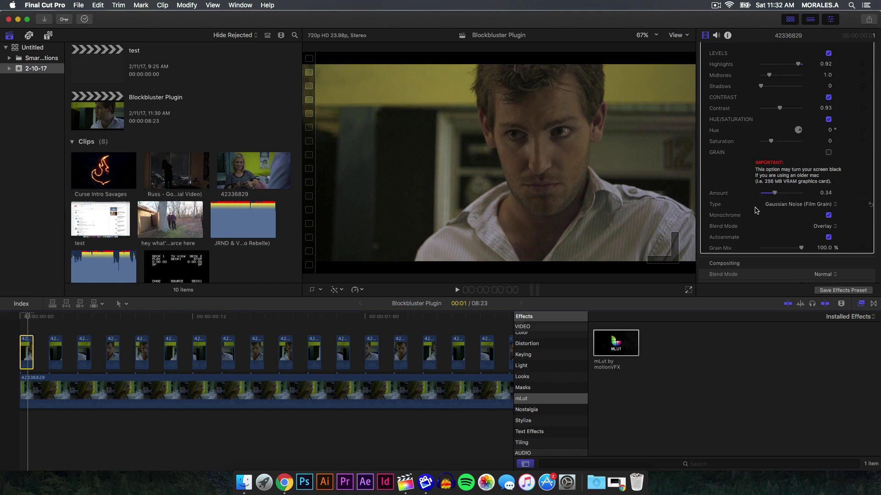
scroll(752, 206, "up", 10)
left_click(26, 353)
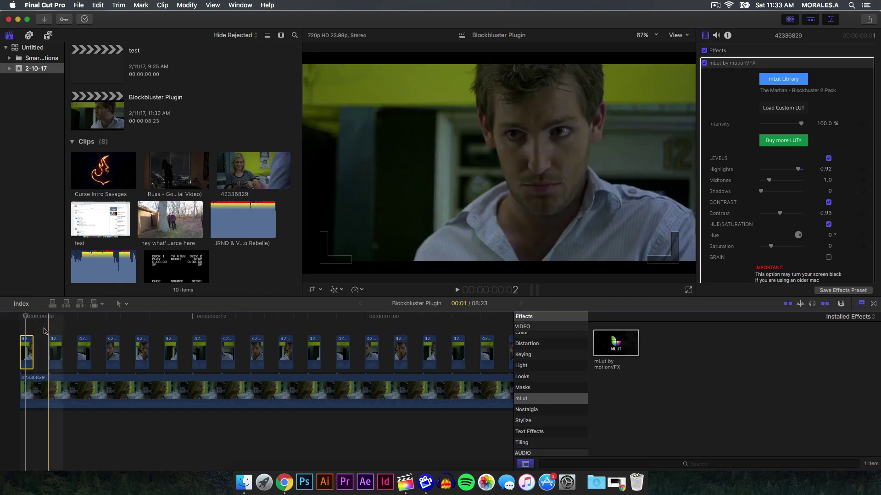
Marquee-select the one-frame top-track clips and paste the mLut grade via Edit > Paste Effects
key("shift+z")
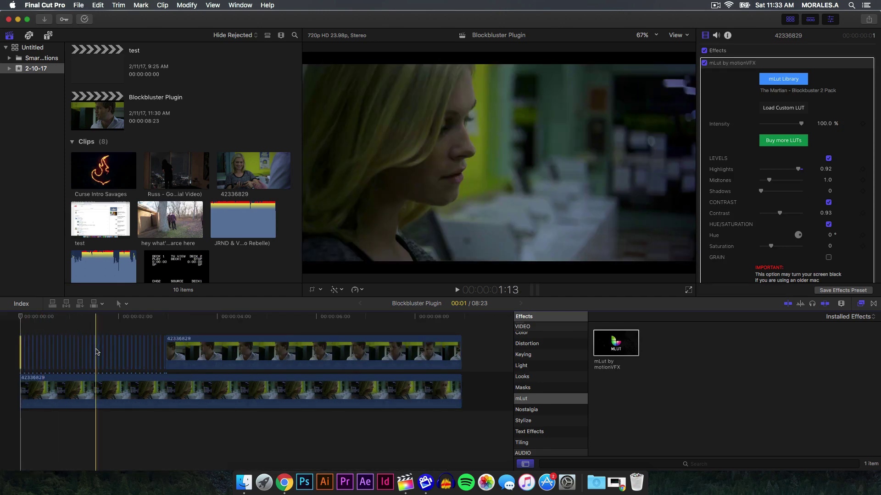
key("super+equal")
key("super+equal")
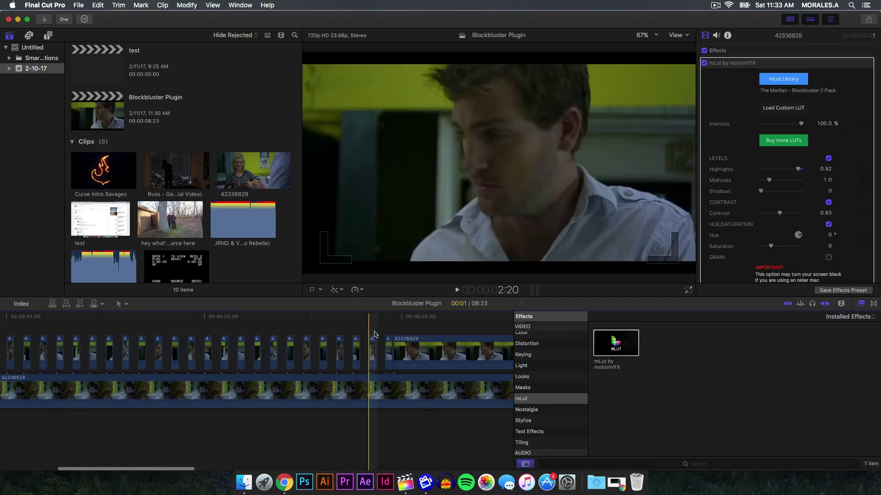
left_click_drag(374, 334, 32, 341)
left_click(98, 5)
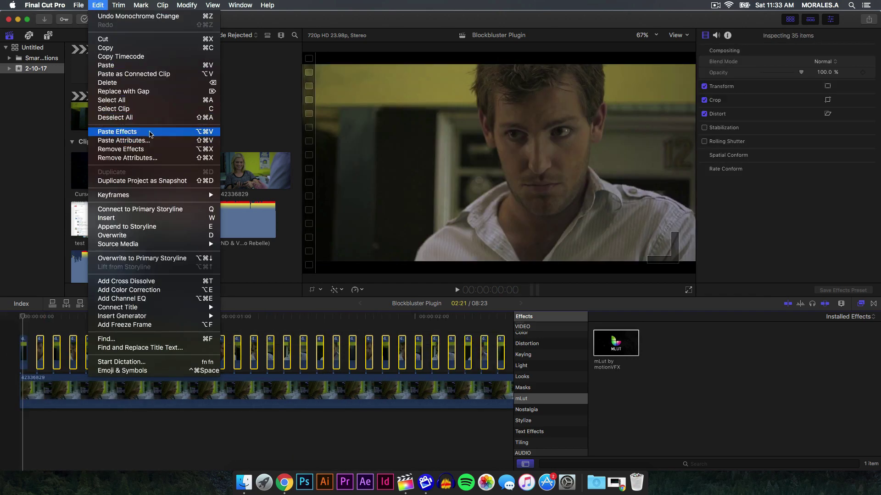
left_click(190, 133)
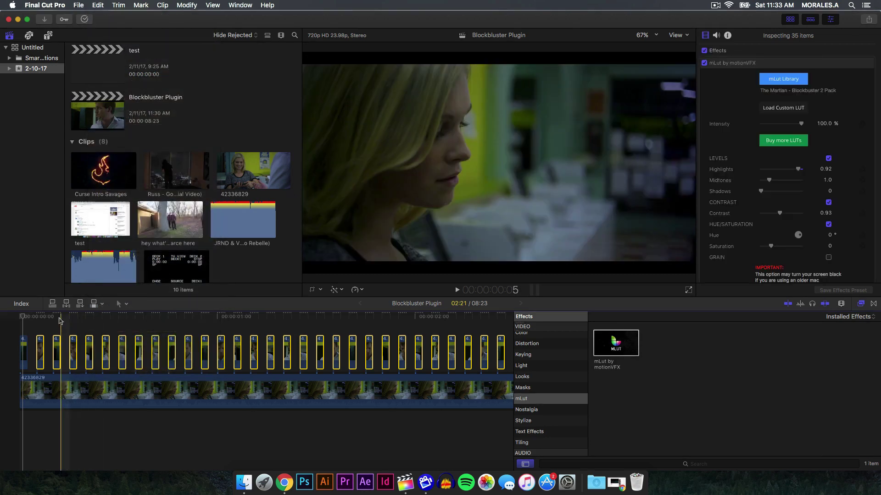
Check the pasted grade at frame 8 and on a single top-track clip
left_click(86, 316)
key("shift+z")
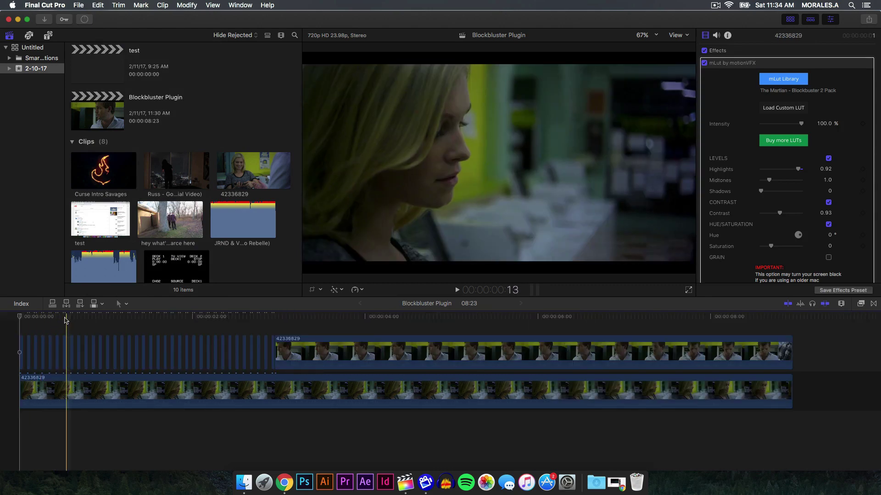
left_click(28, 353)
key("super+equal")
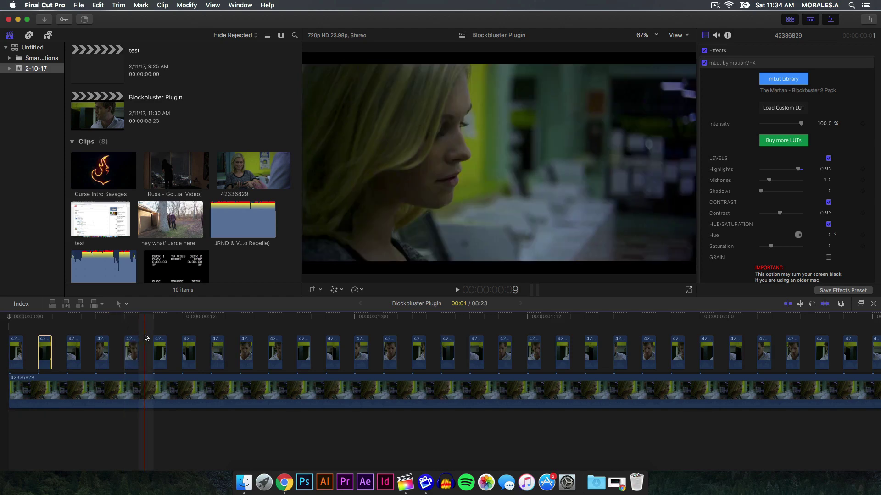
Bring up the 'Russ - Losin Control' YouTube video, play it briefly, and pause at 0:53
left_click(284, 483)
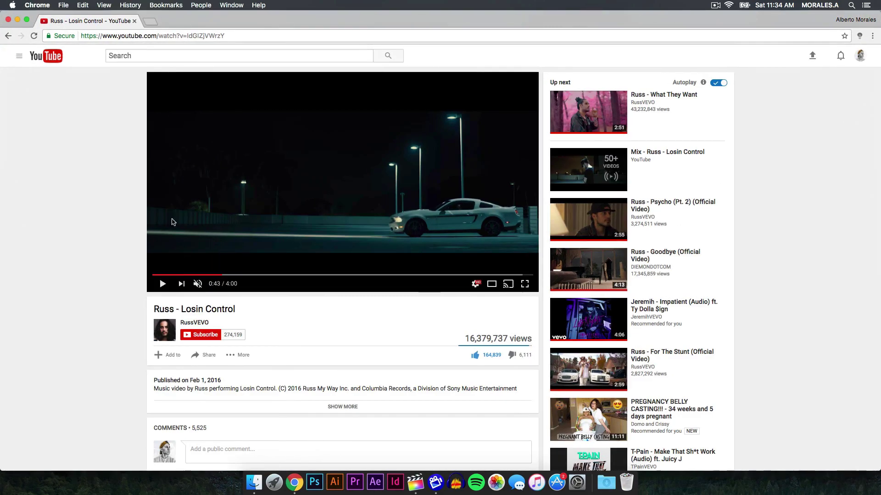
left_click(162, 285)
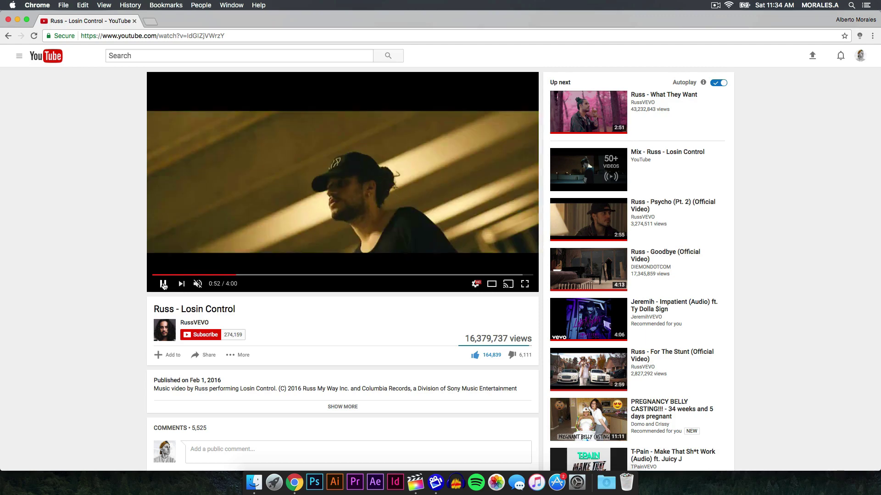
left_click(164, 284)
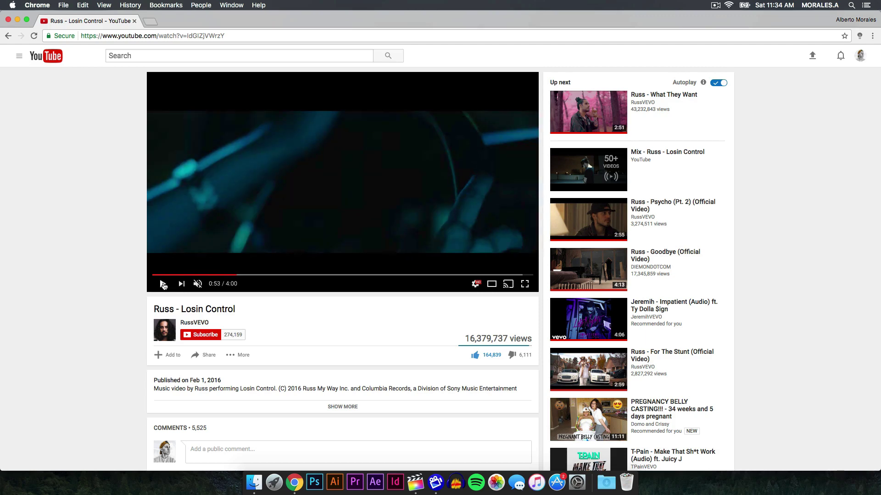